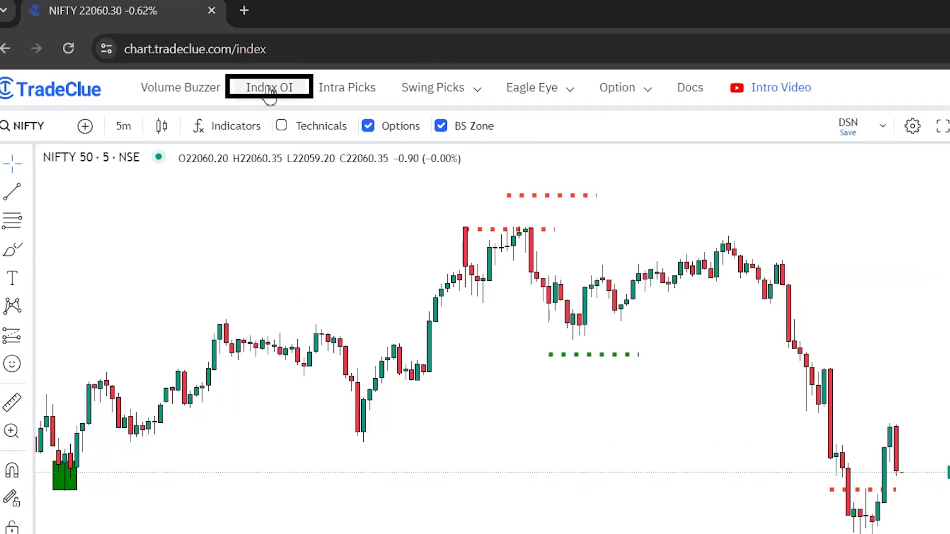
- Open the Index OI panel and keep NIFTY as the selected index
left_click(269, 90)
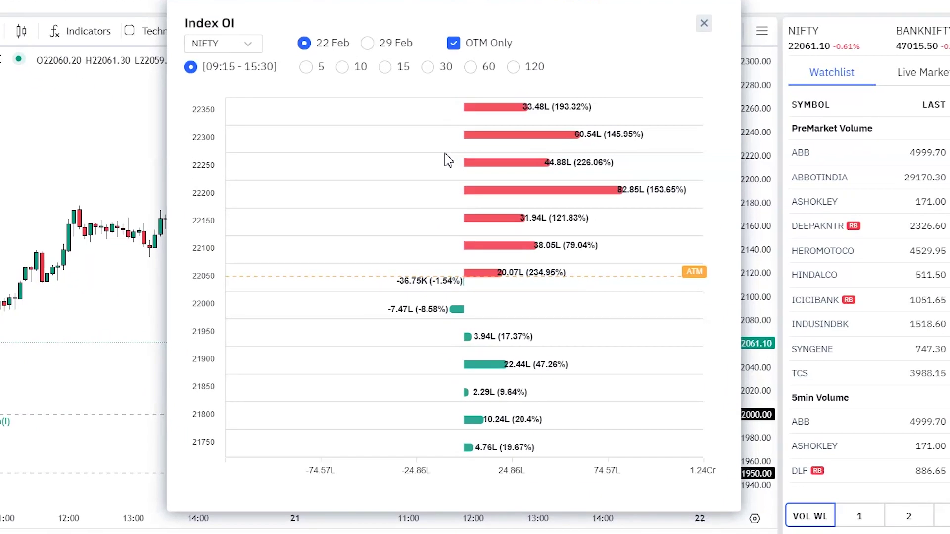
left_click(230, 48)
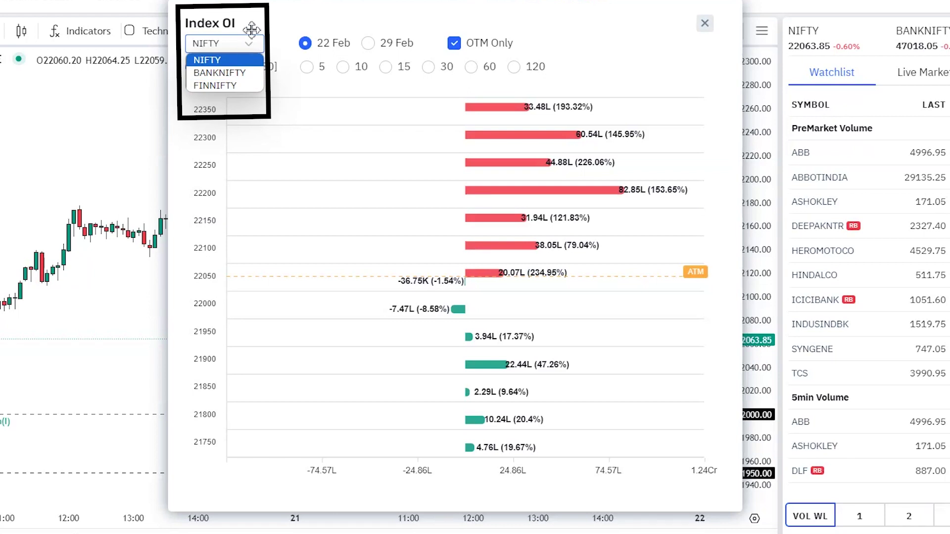
left_click(232, 60)
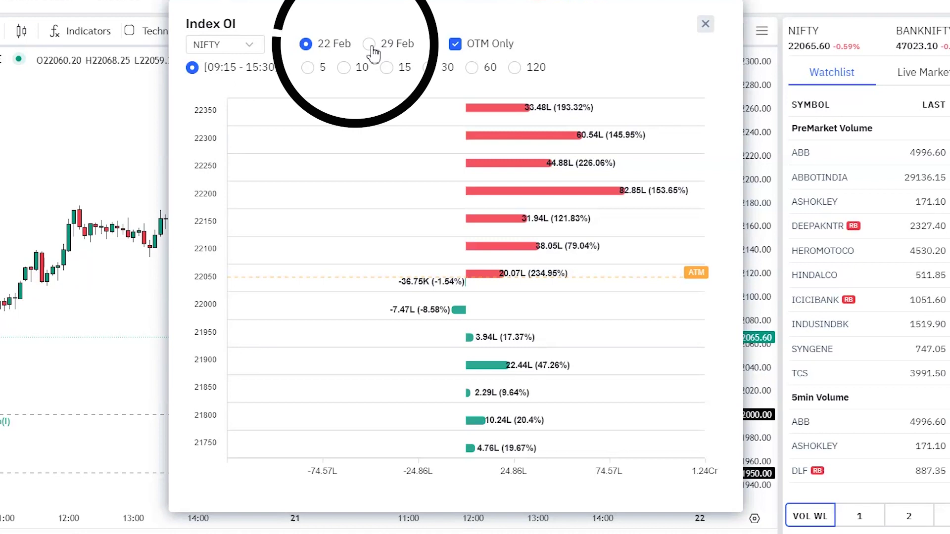
- Toggle OTM Only off and back on so only out-of-the-money NIFTY strikes show
left_click(455, 45)
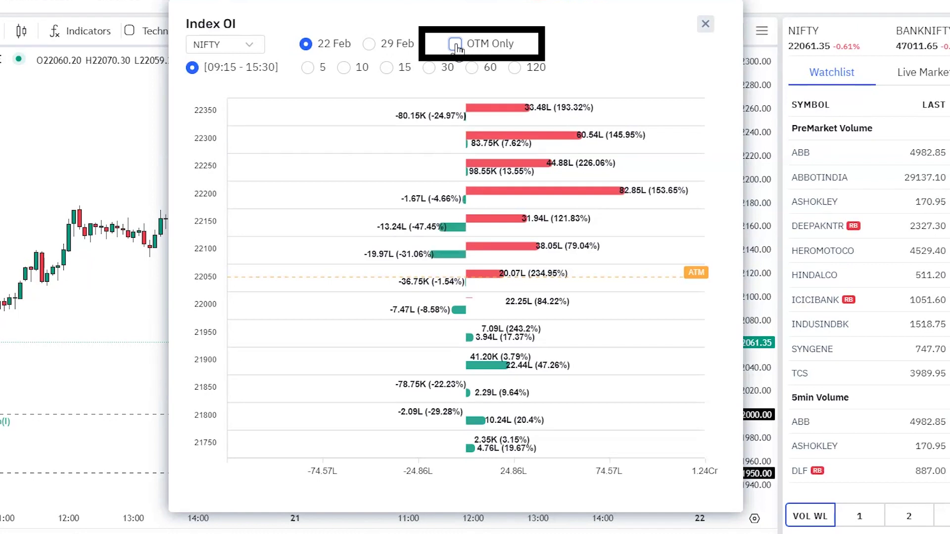
left_click(455, 45)
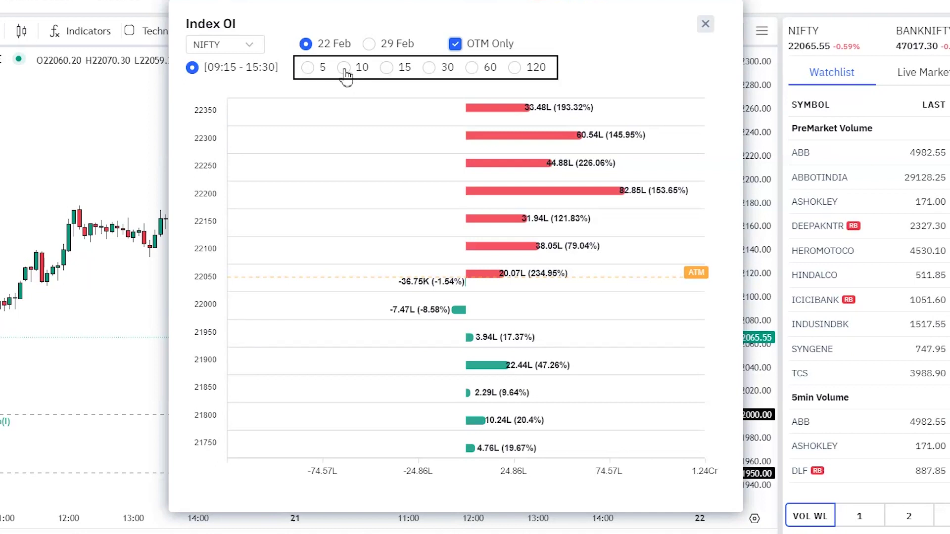
left_click(386, 69)
left_click(429, 68)
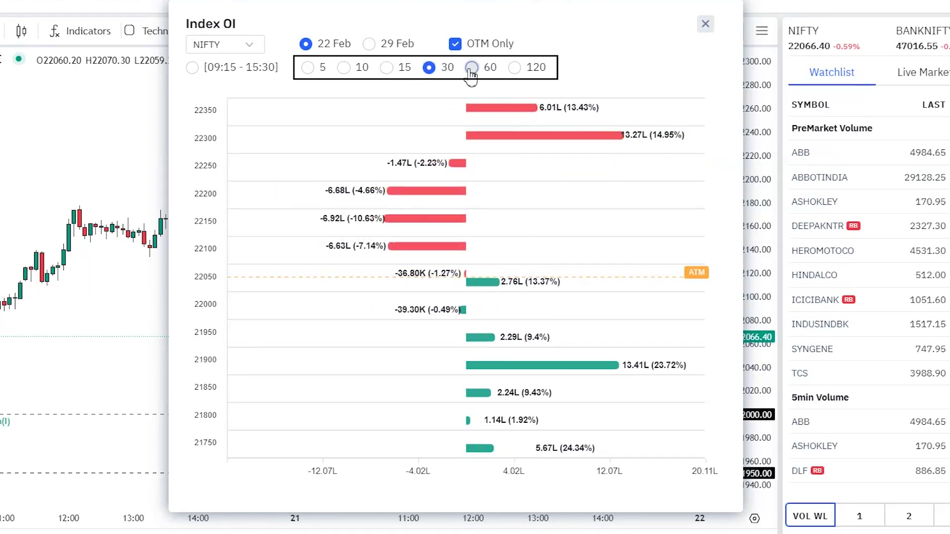
left_click(471, 69)
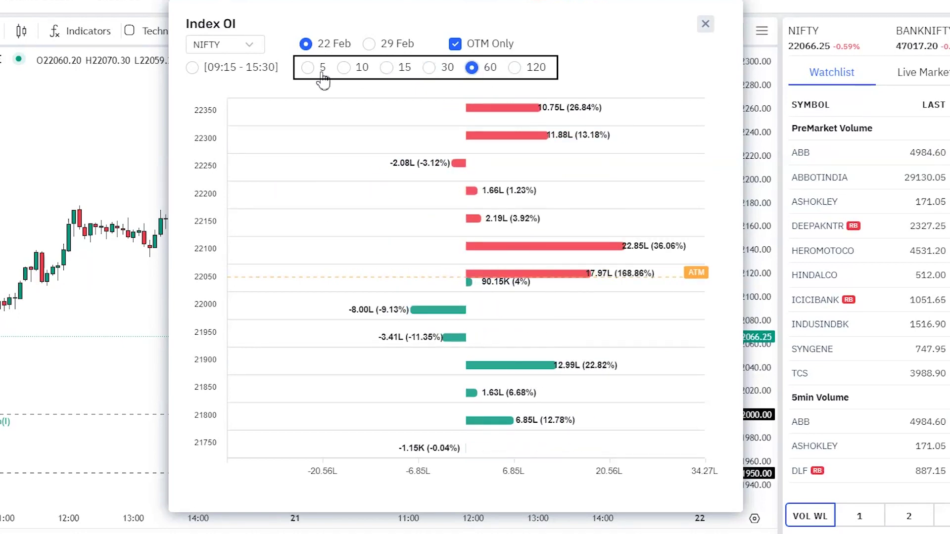
left_click(391, 72)
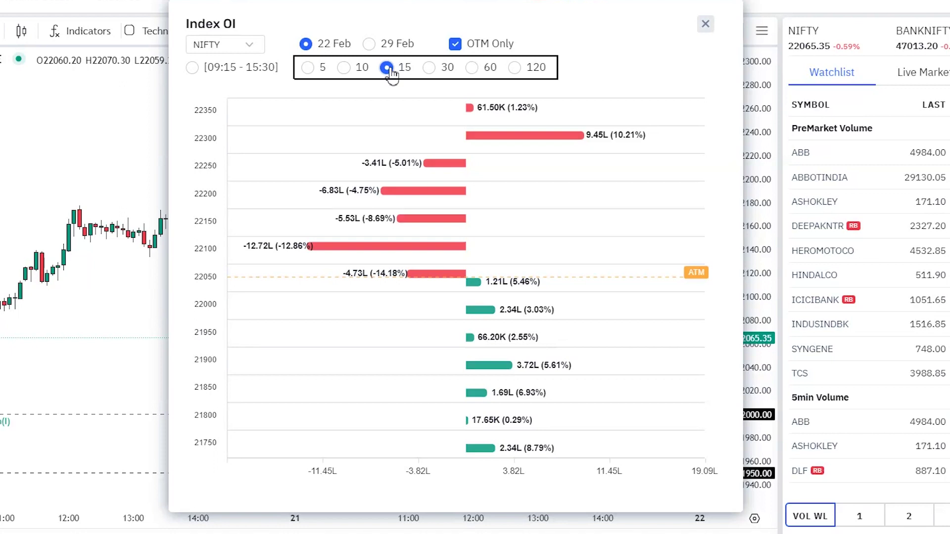
mouse_move(474, 310)
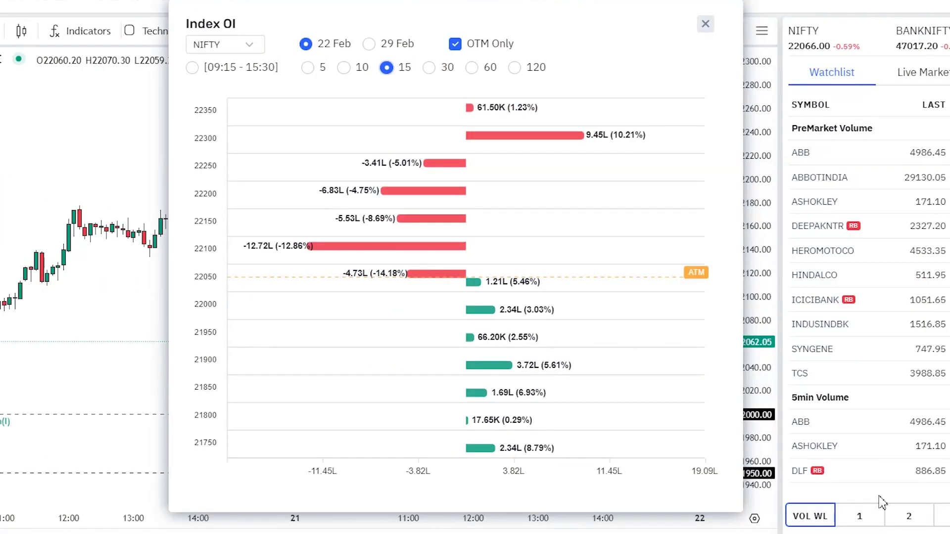
left_click(192, 67)
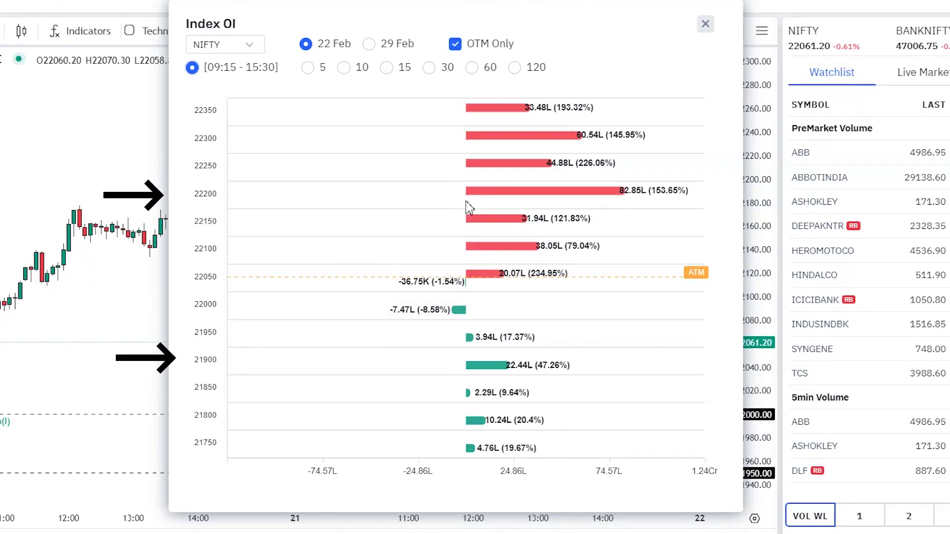
mouse_move(477, 200)
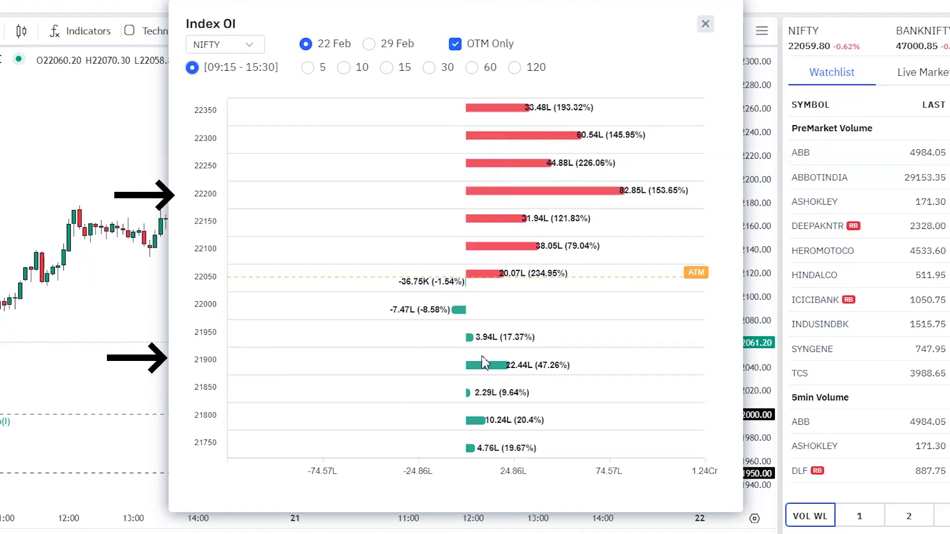
- Draw a horizontal line at 22202.25 on the NIFTY chart, then bring Index OI back up
key("Escape")
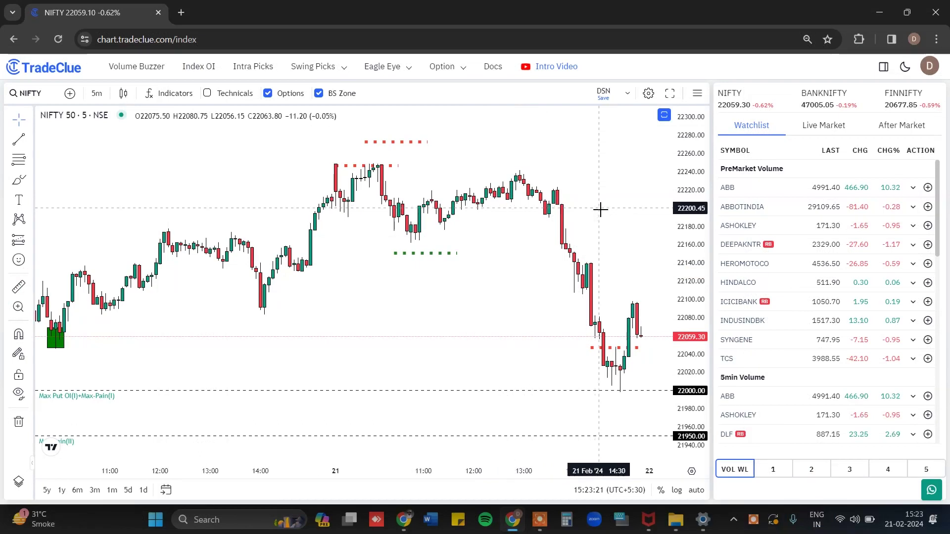
left_click(601, 209)
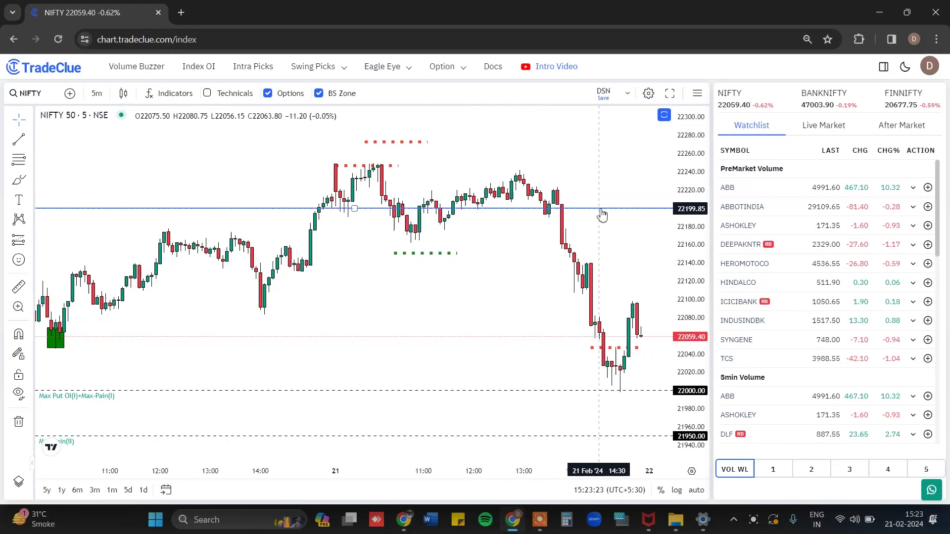
left_click_drag(602, 213, 600, 206)
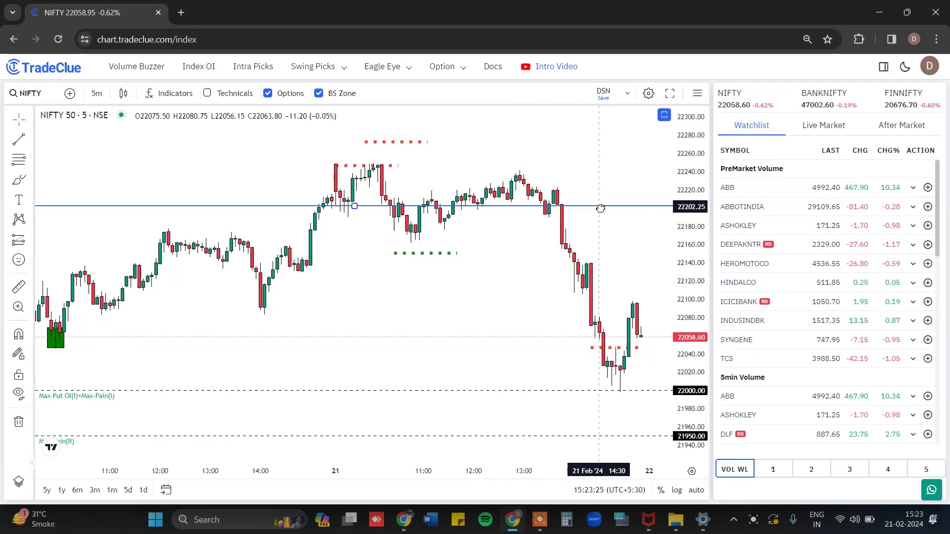
left_click(421, 277)
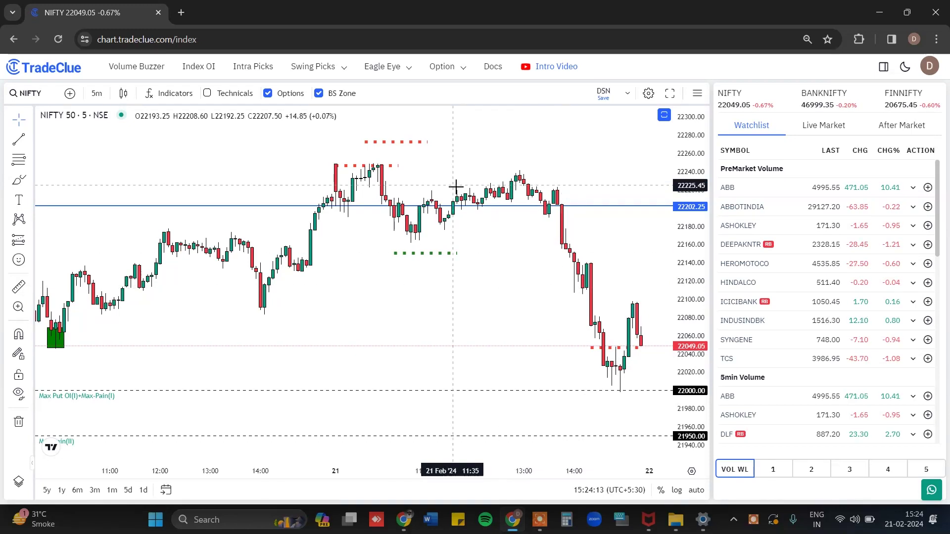
left_click_drag(456, 186, 464, 186)
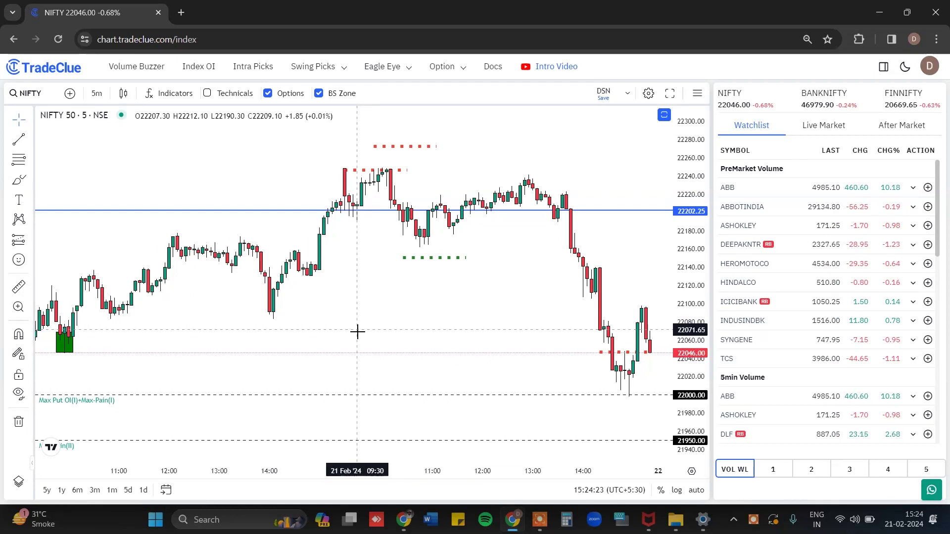
left_click(198, 66)
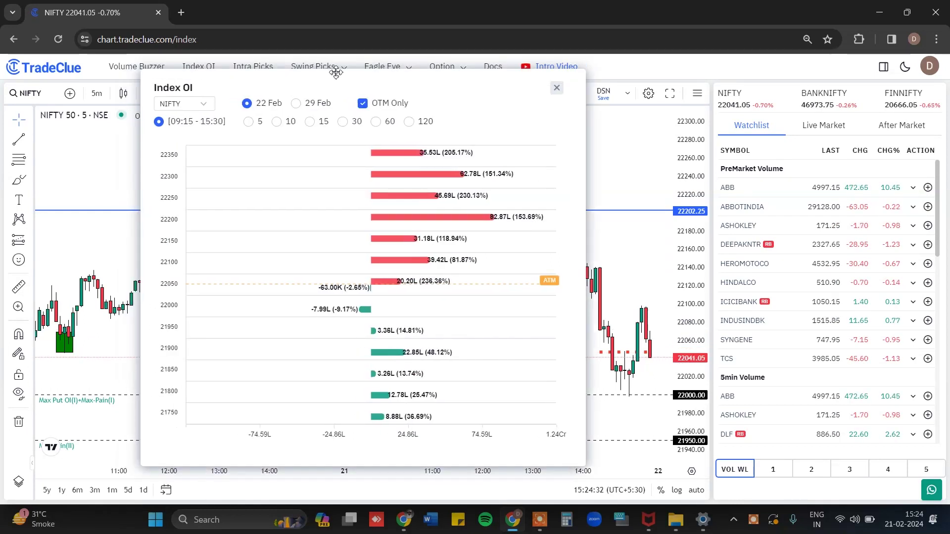
- Switch Index OI to 15-minute OI changes, review the bars, then close the window
left_click_drag(336, 72, 430, 59)
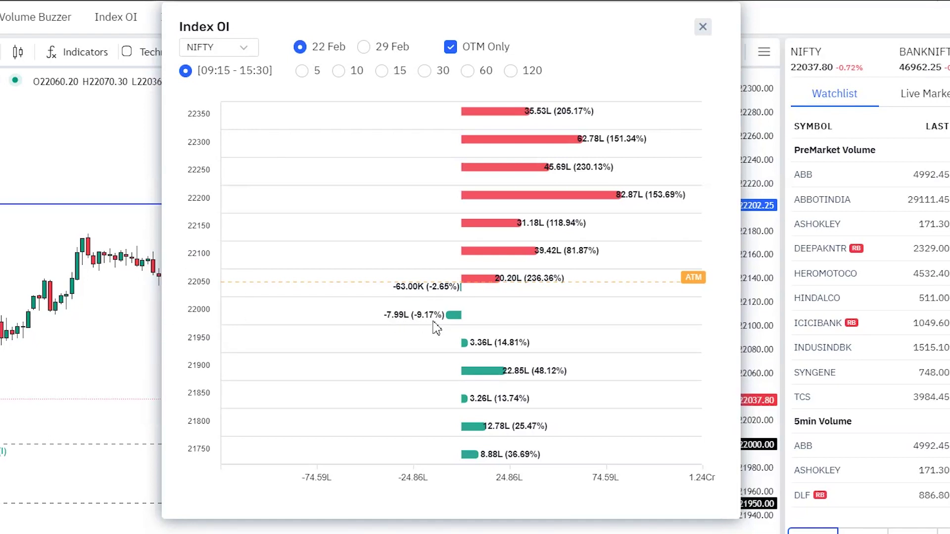
left_click(381, 70)
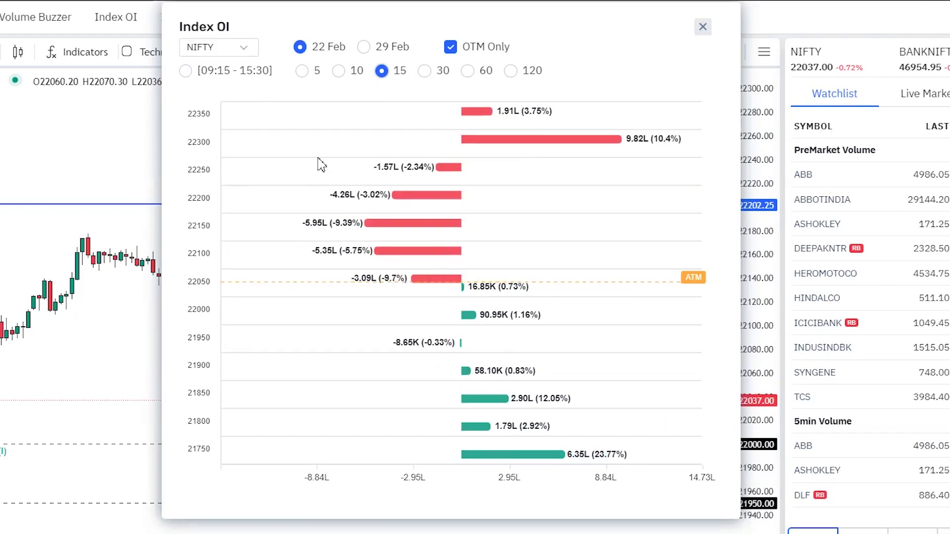
mouse_move(438, 283)
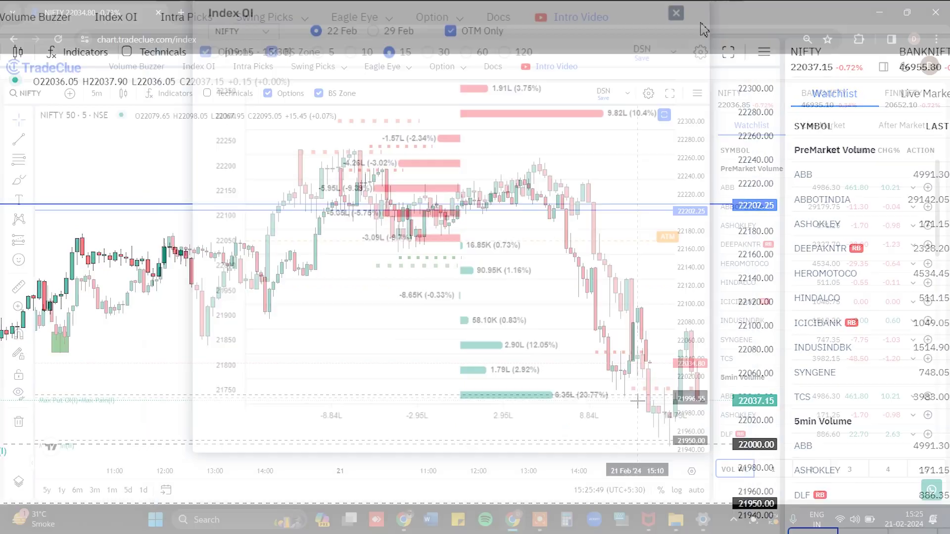
left_click(676, 12)
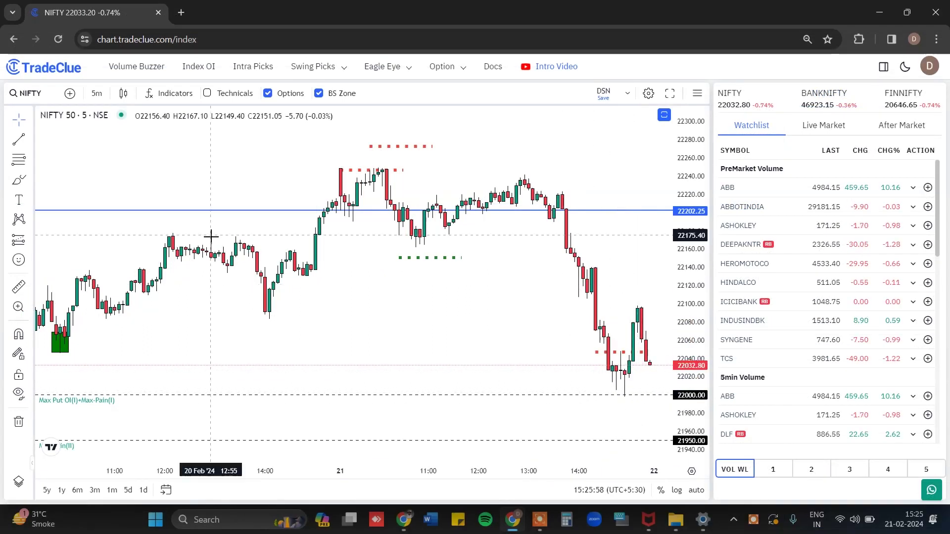
- Open and close Index OI, then bring up the Red Green Dots Execution image
left_click(212, 74)
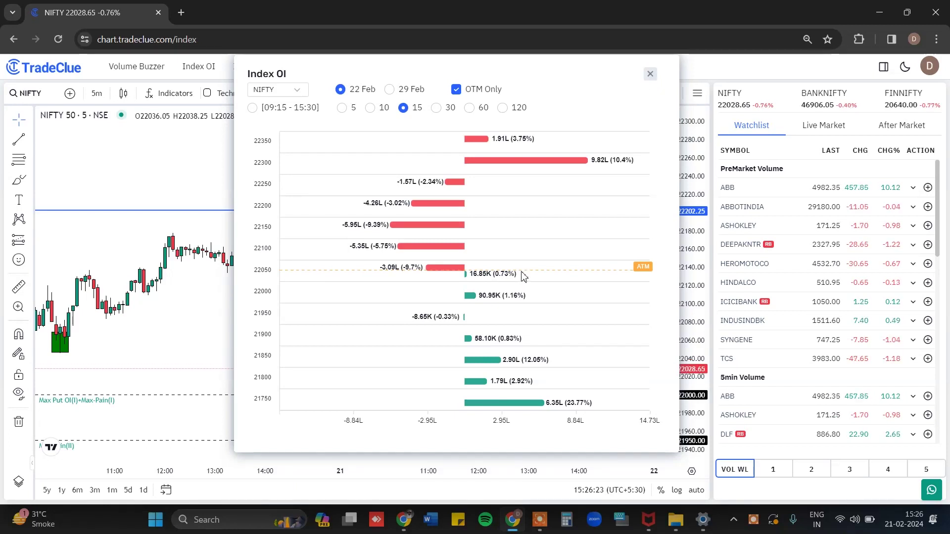
left_click(651, 75)
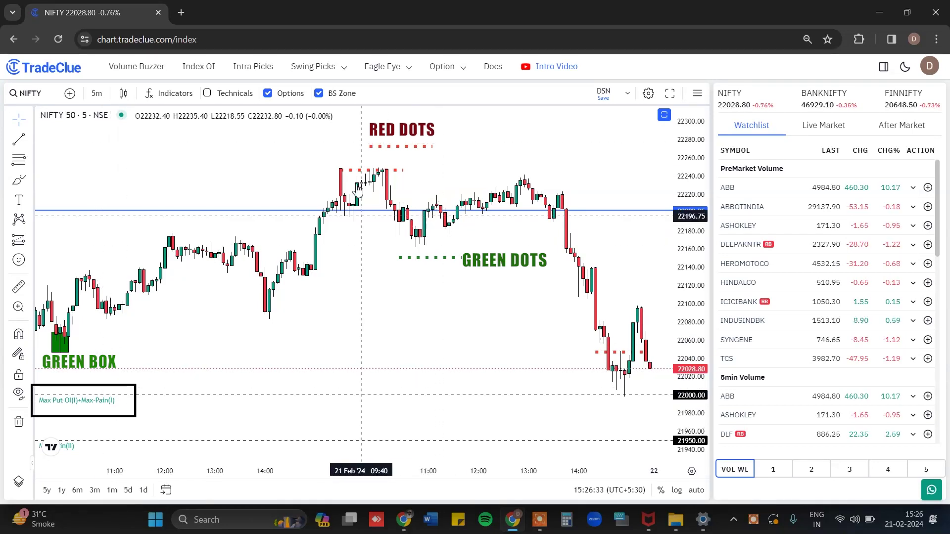
key("alt+Tab")
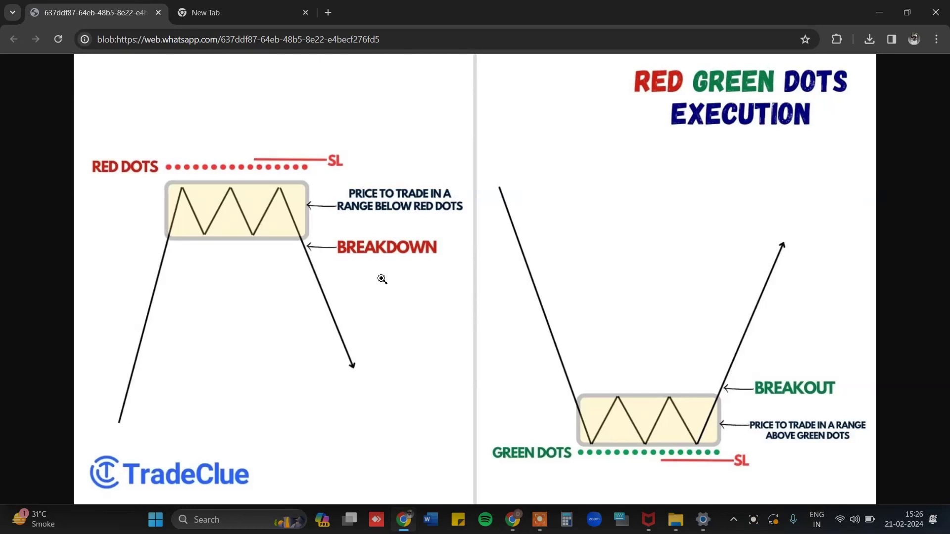
- Bring the TradeClue chart window back in front from the taskbar
left_click(520, 526)
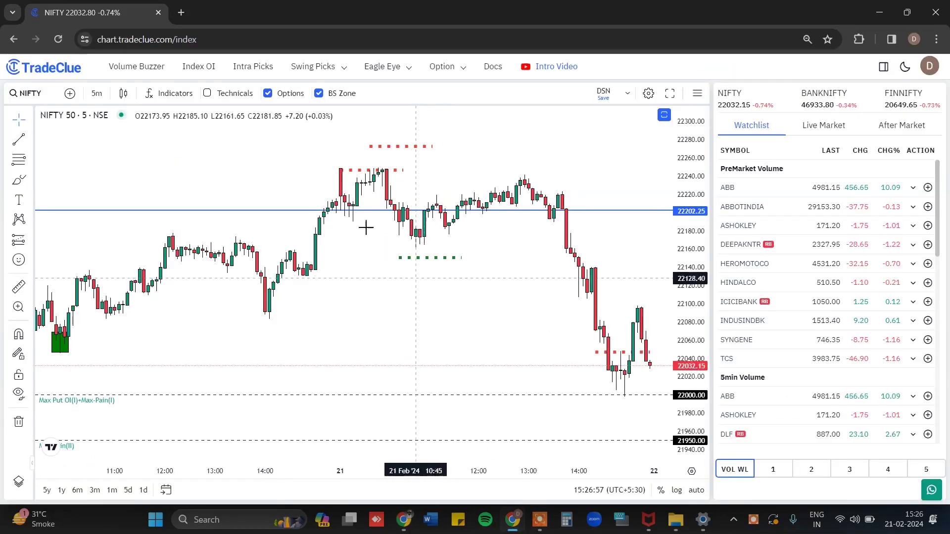
left_click(199, 67)
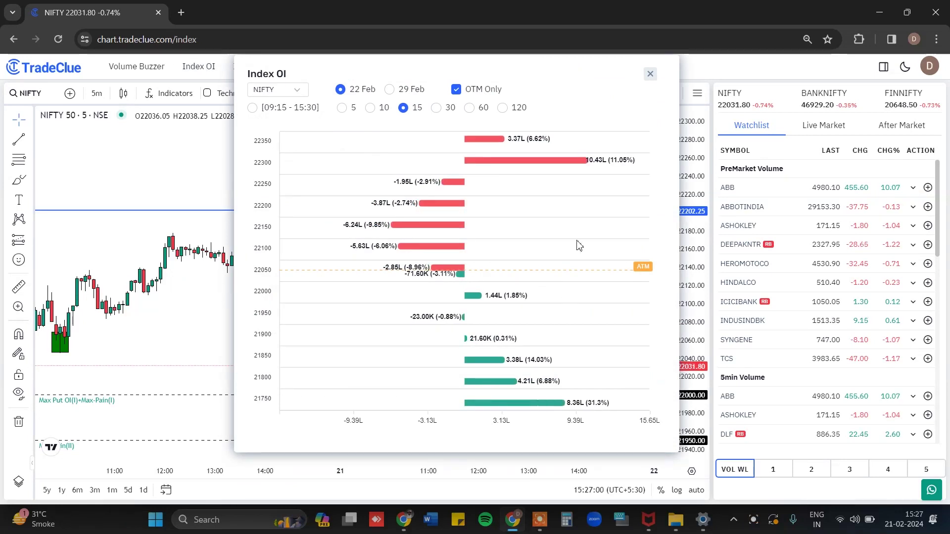
left_click(650, 74)
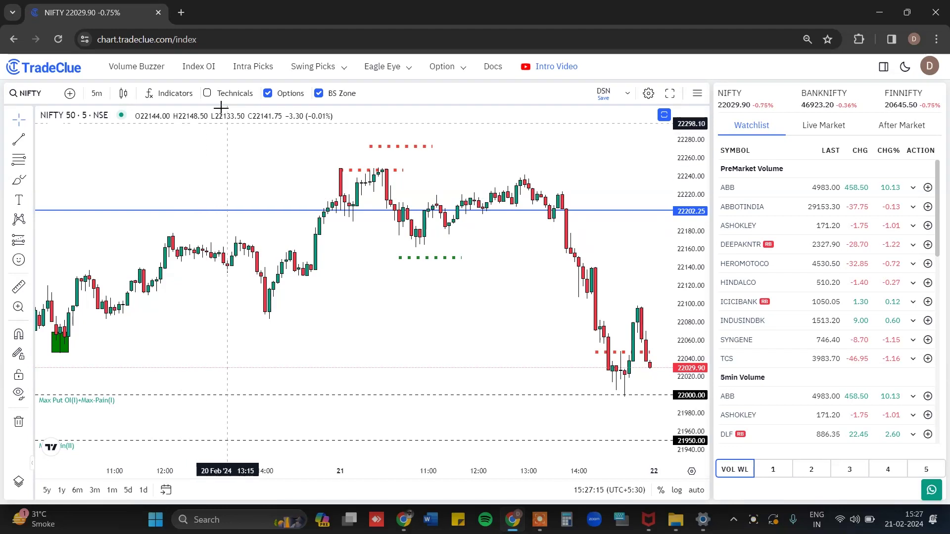
- Show the Technicals levels DR, WR, YC, DS, MR and DATR on the chart
left_click(207, 94)
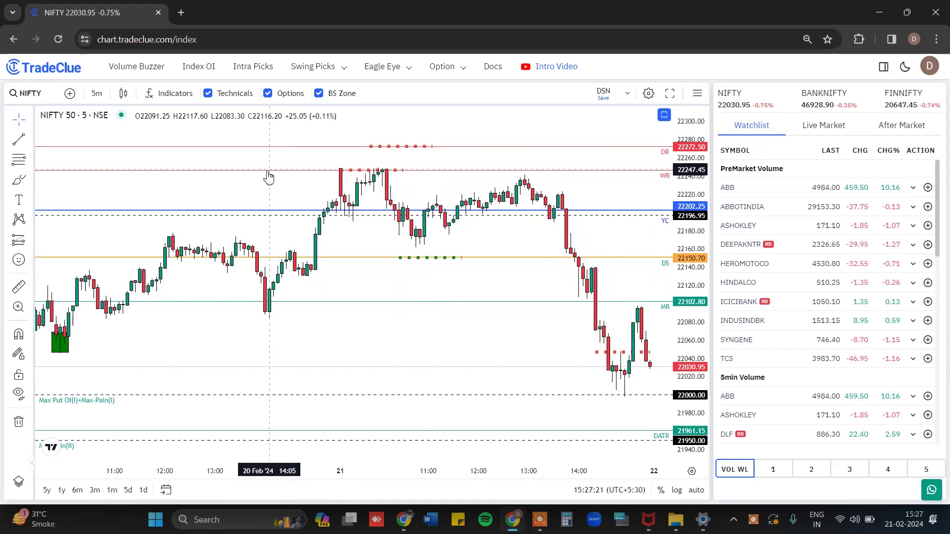
left_click_drag(233, 177, 599, 178)
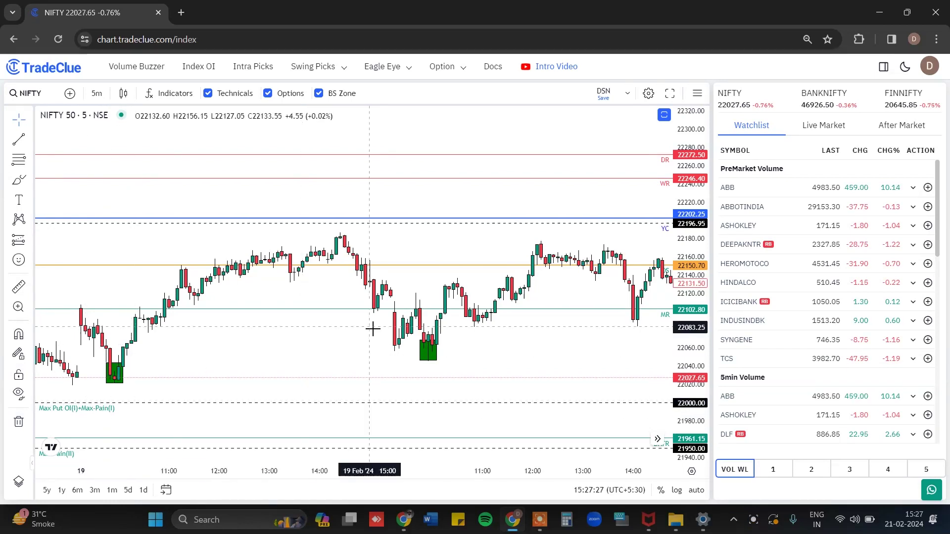
left_click_drag(578, 319, 521, 322)
- Draw a rectangle boxing the red dots near 22250, from 20 Feb 15:20 to 21 Feb 10:55
left_click_drag(596, 317, 502, 317)
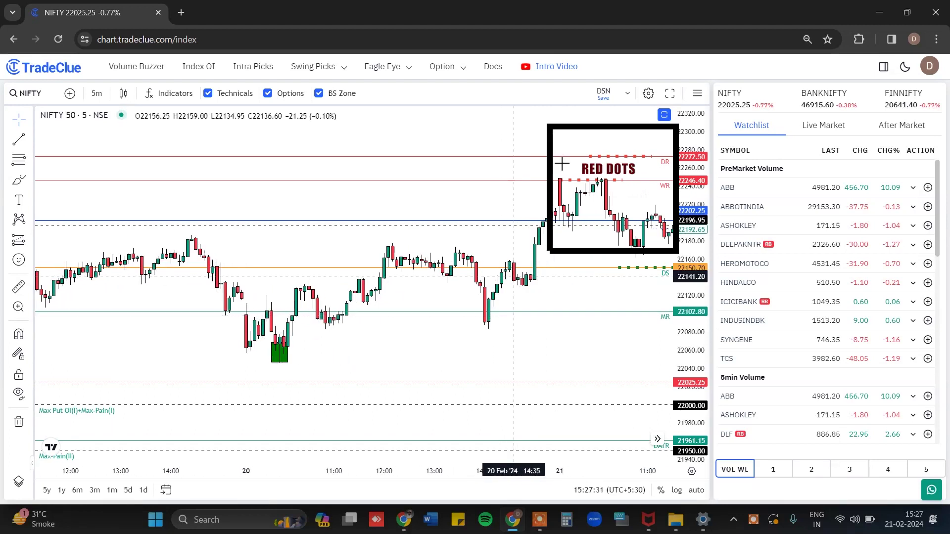
mouse_move(600, 194)
left_mouse_down()
mouse_move(390, 195)
mouse_move(426, 196)
mouse_move(434, 220)
left_mouse_up()
left_click(29, 182)
left_click(74, 222)
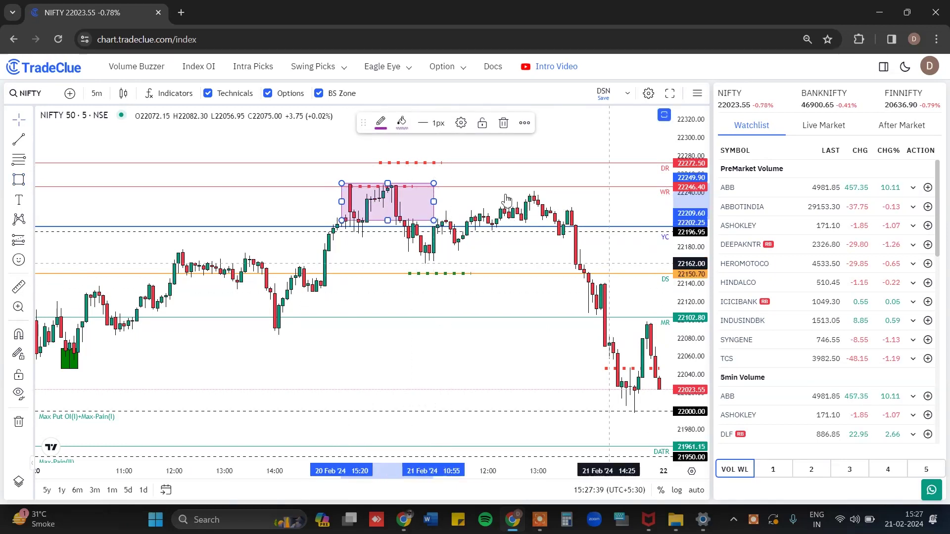
- Reopen Index OI on the full 09:15–15:30 session for NIFTY strikes
left_click(200, 67)
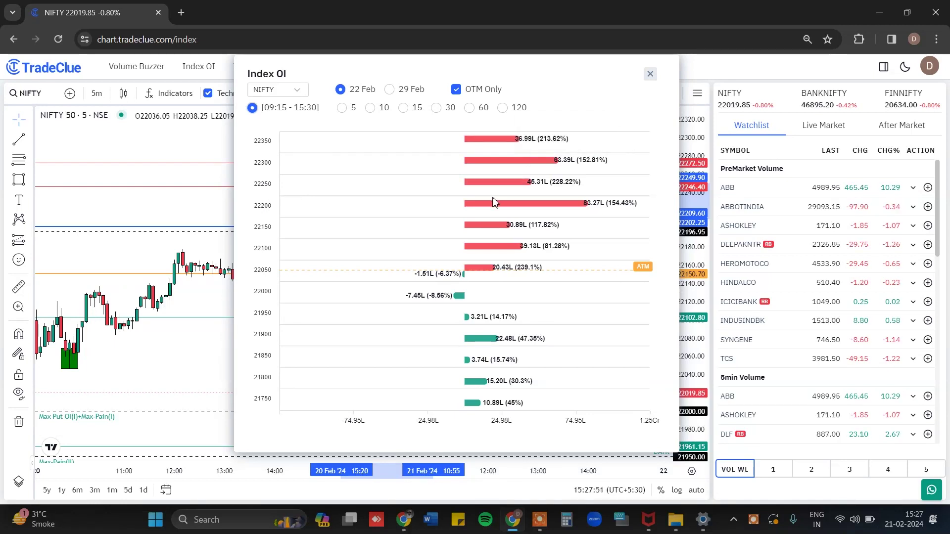
- Read the 22200 bar's value, then close the Index OI window
mouse_move(491, 208)
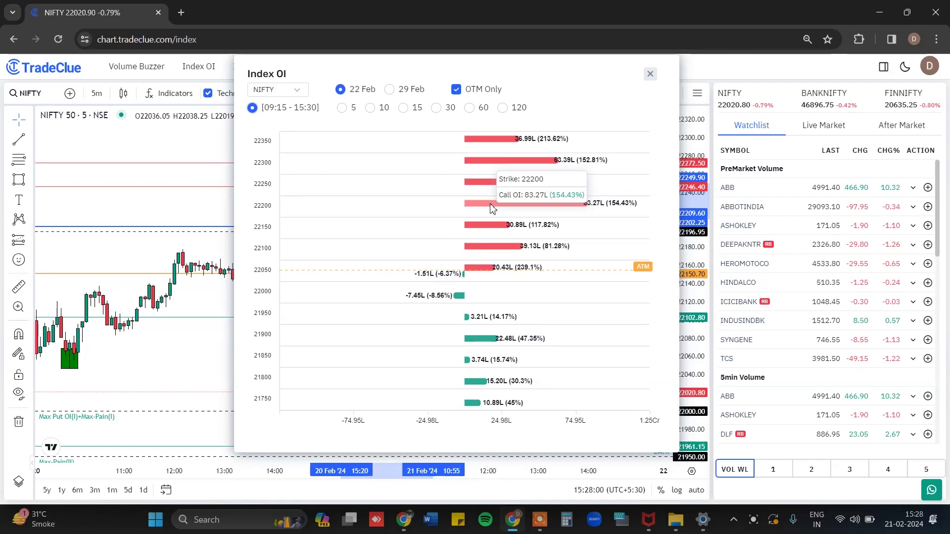
left_click(650, 73)
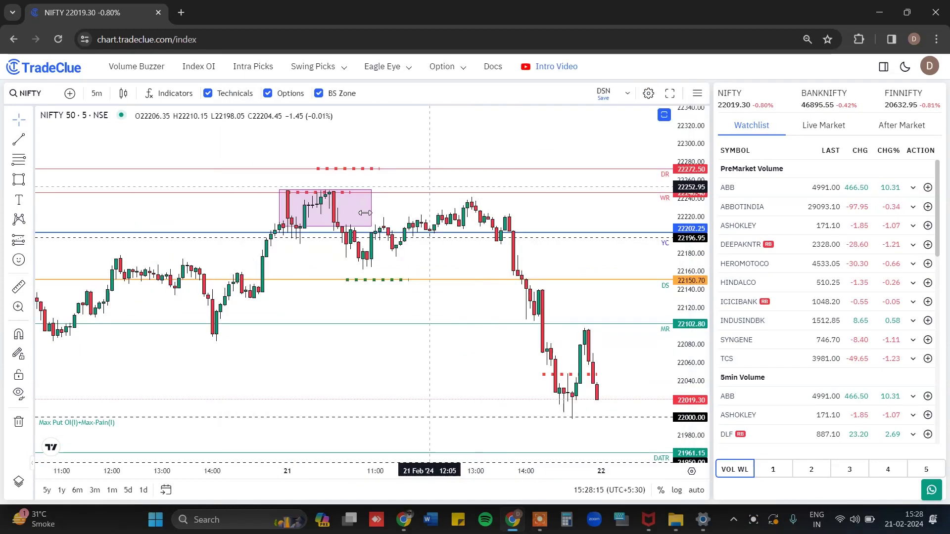